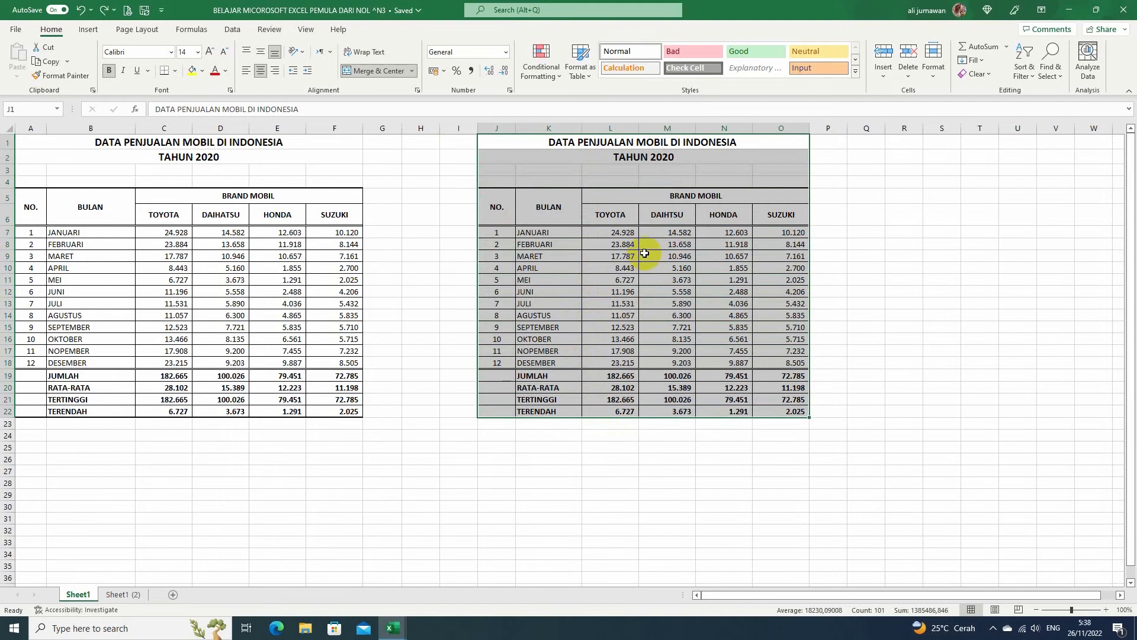
# Step: Delete the contents of the copied table in J1:O22 and enter "tes" in its merged title cell J1
pyautogui.press('Delete')
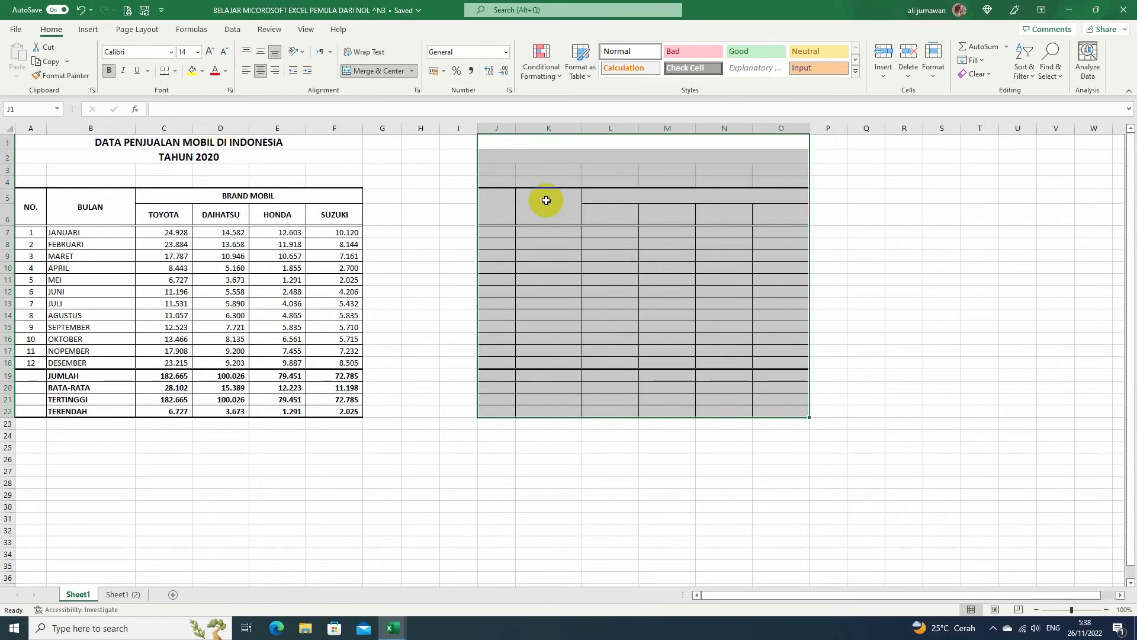
pyautogui.click(560, 145)
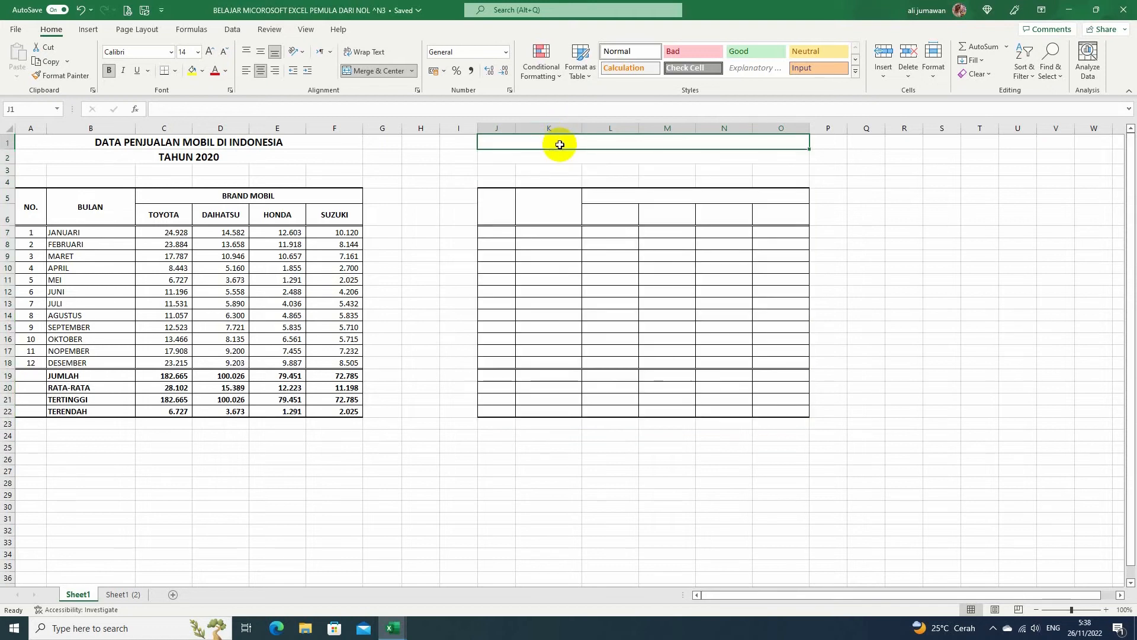
pyautogui.write('tes')
pyautogui.press('Return')
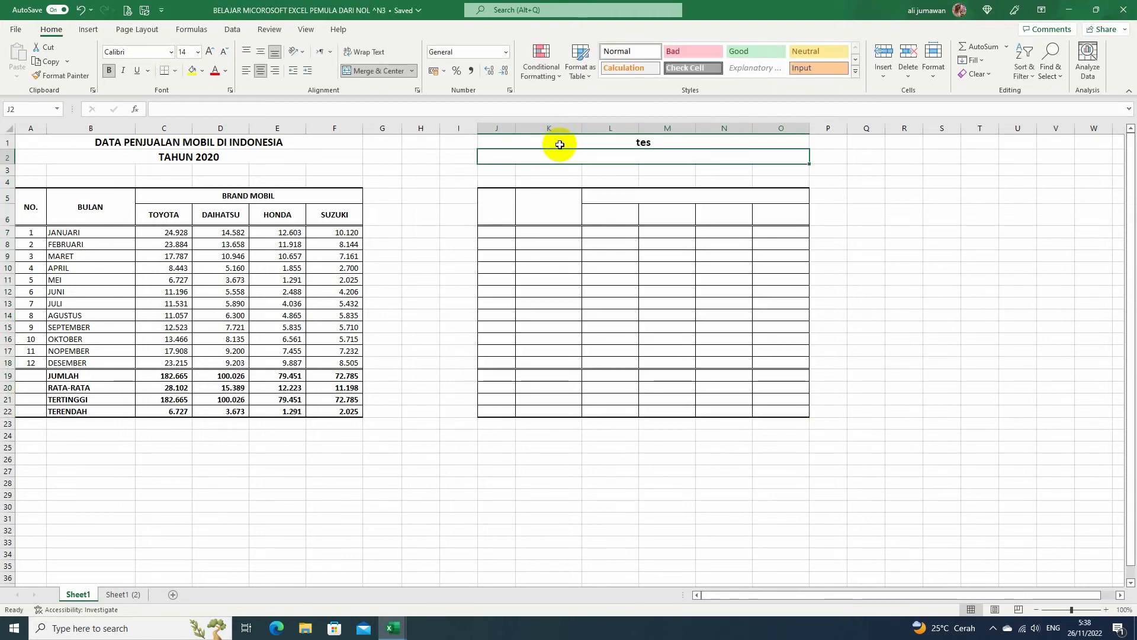
pyautogui.click(650, 144)
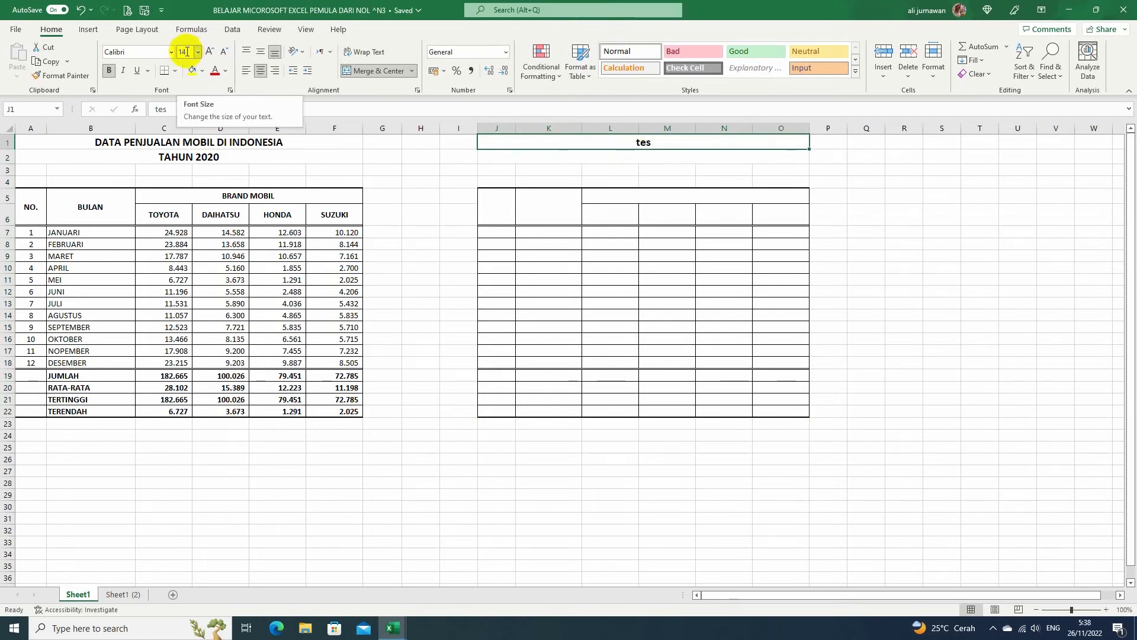
pyautogui.click(627, 157)
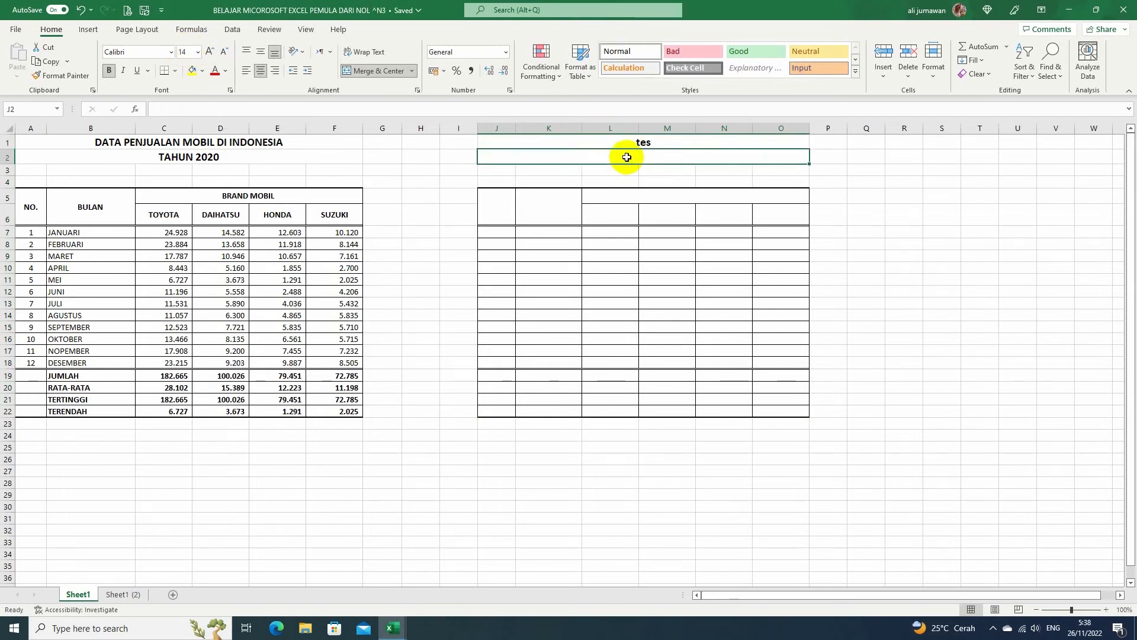
# Step: Enter 456677 in cell L7 of the emptied table to test its retained number format
pyautogui.click(619, 232)
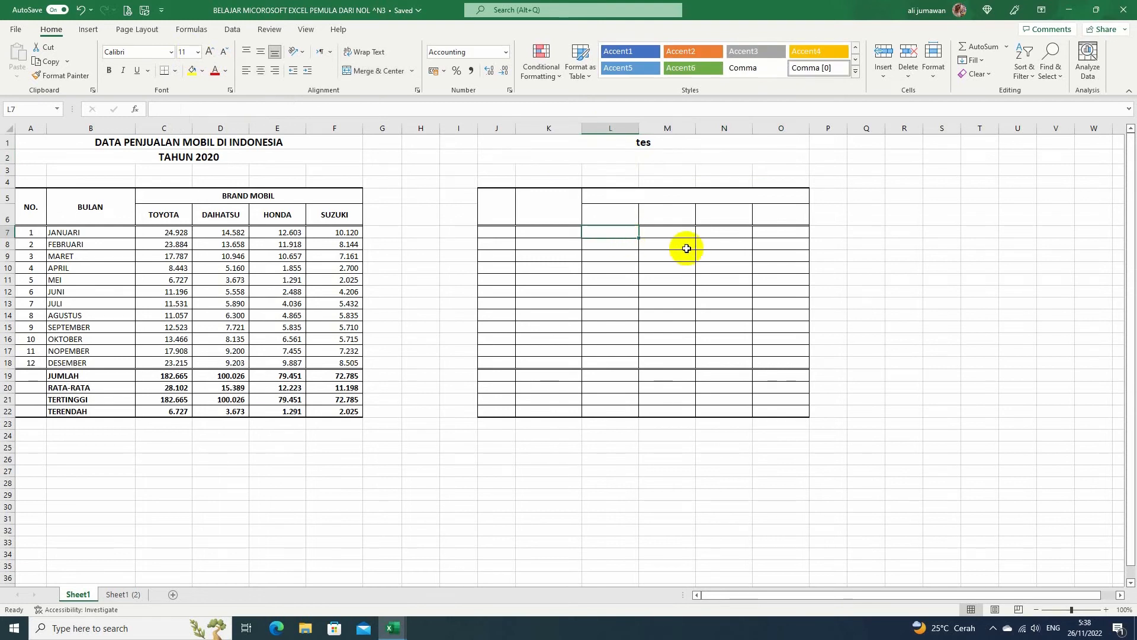
pyautogui.write('456677')
pyautogui.press('Return')
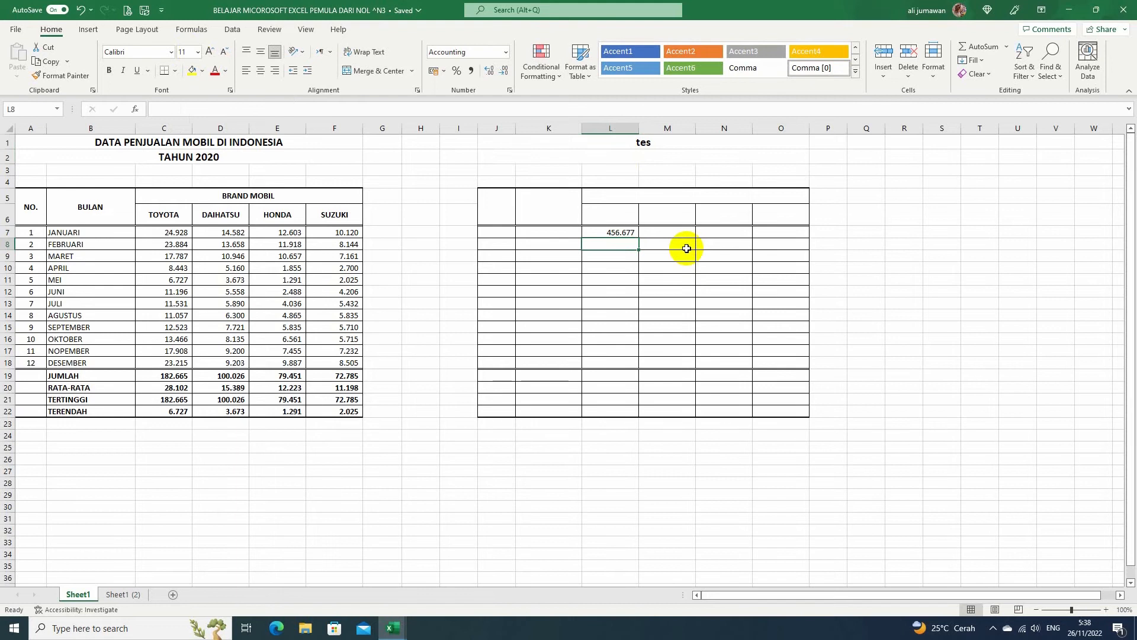
pyautogui.click(622, 232)
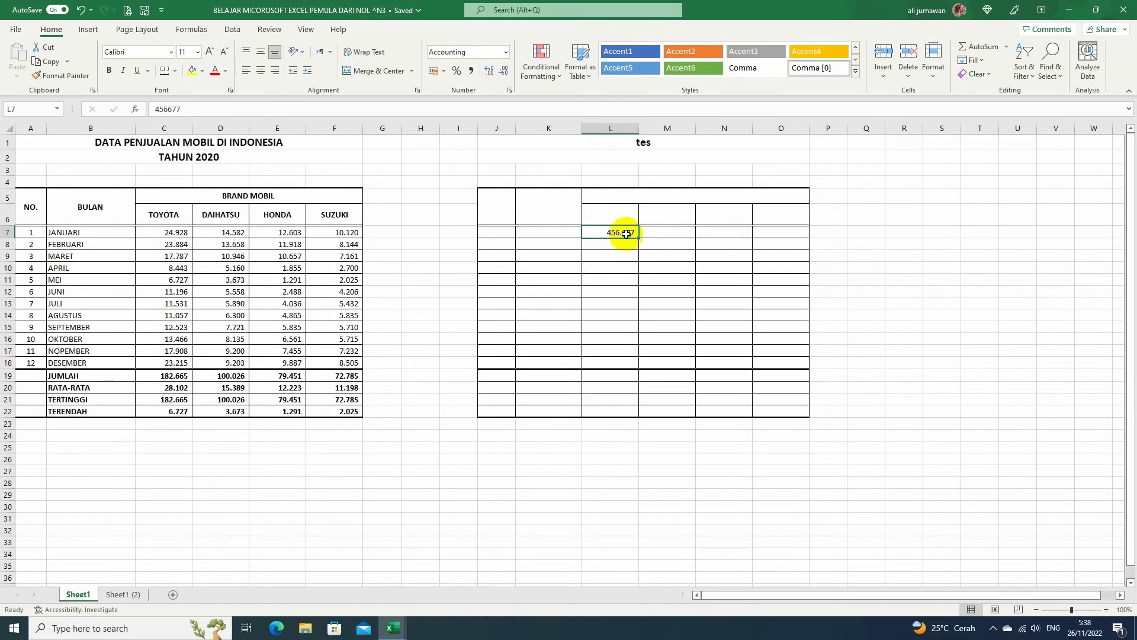
pyautogui.moveTo(626, 233)
pyautogui.mouseDown()
pyautogui.moveTo(715, 269)
pyautogui.moveTo(626, 233)
pyautogui.mouseUp()
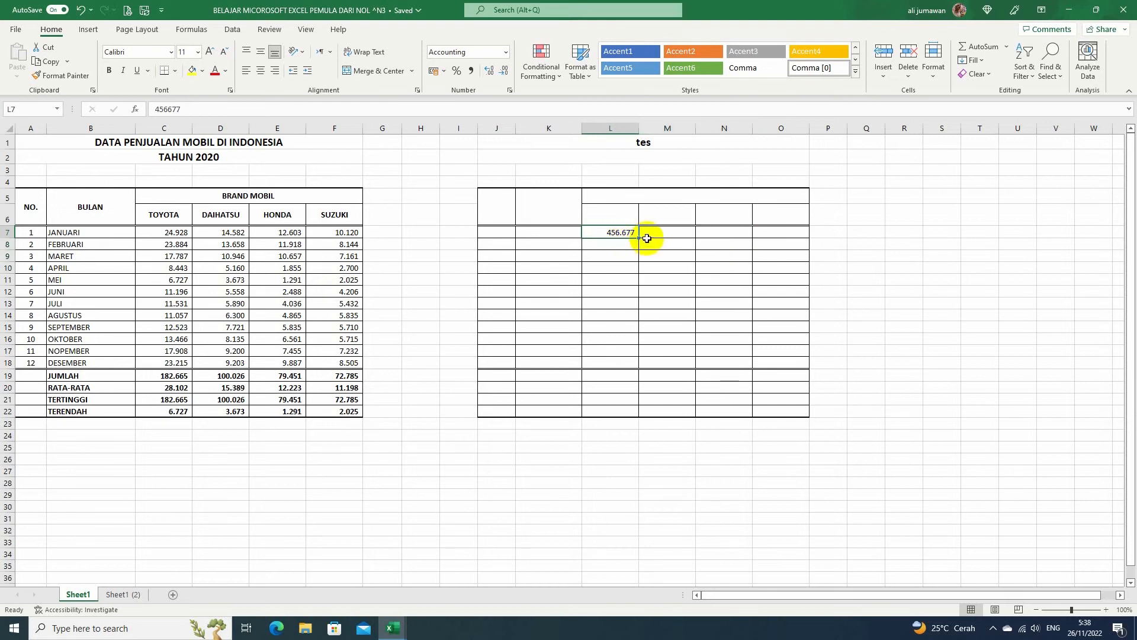
# Step: Enter 4567890 in cell K7 and apply the comma number style to it
pyautogui.click(547, 233)
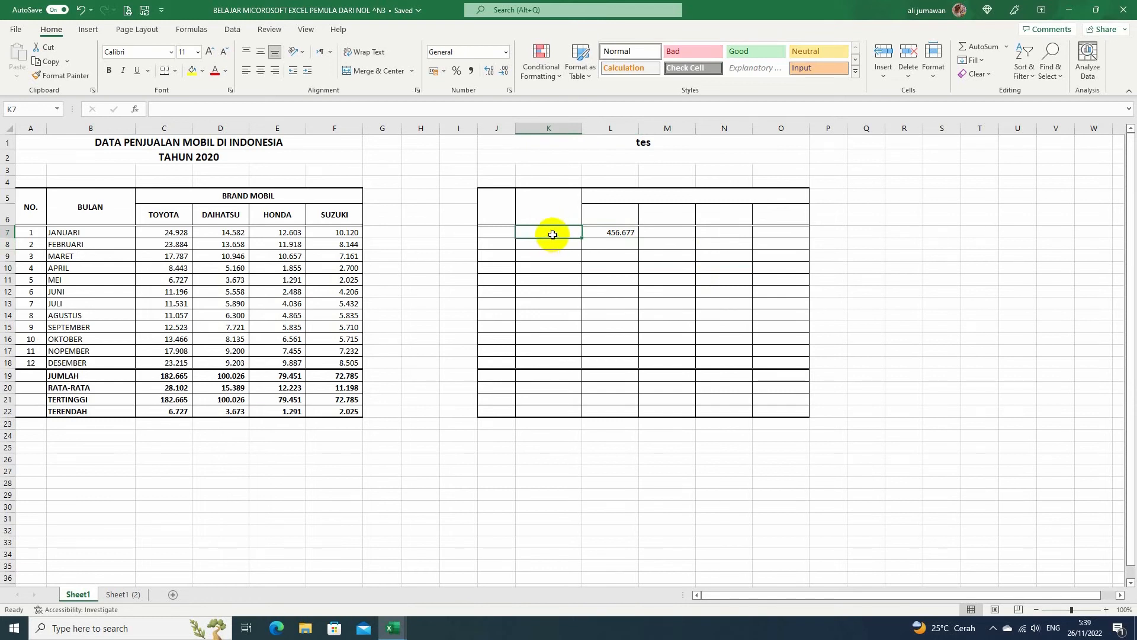
pyautogui.write('45')
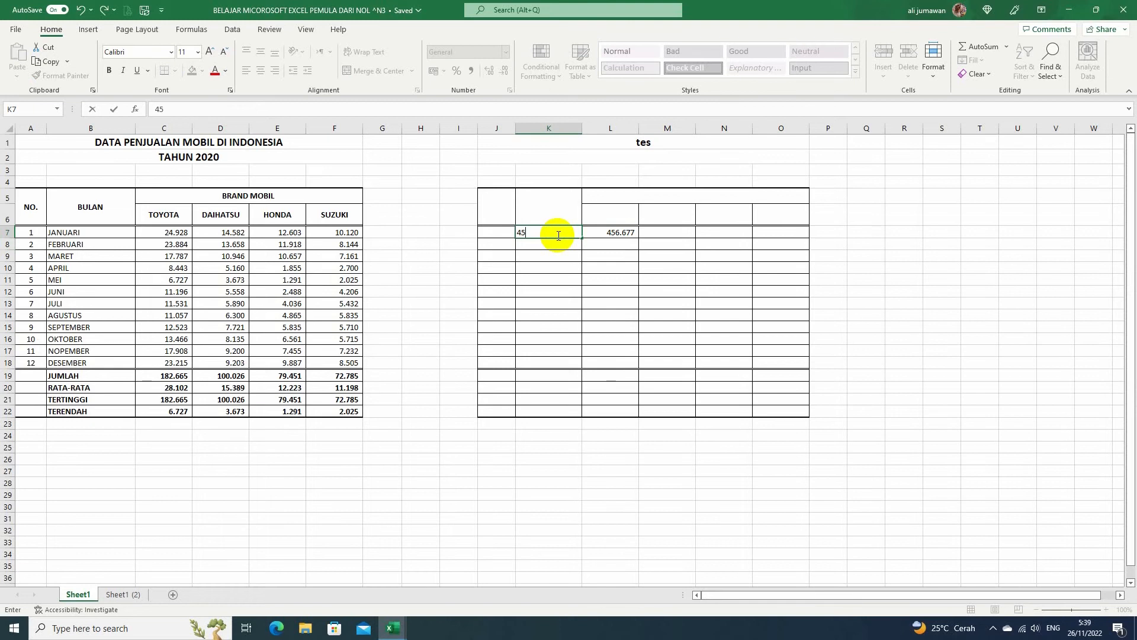
pyautogui.write('67890')
pyautogui.press('Return')
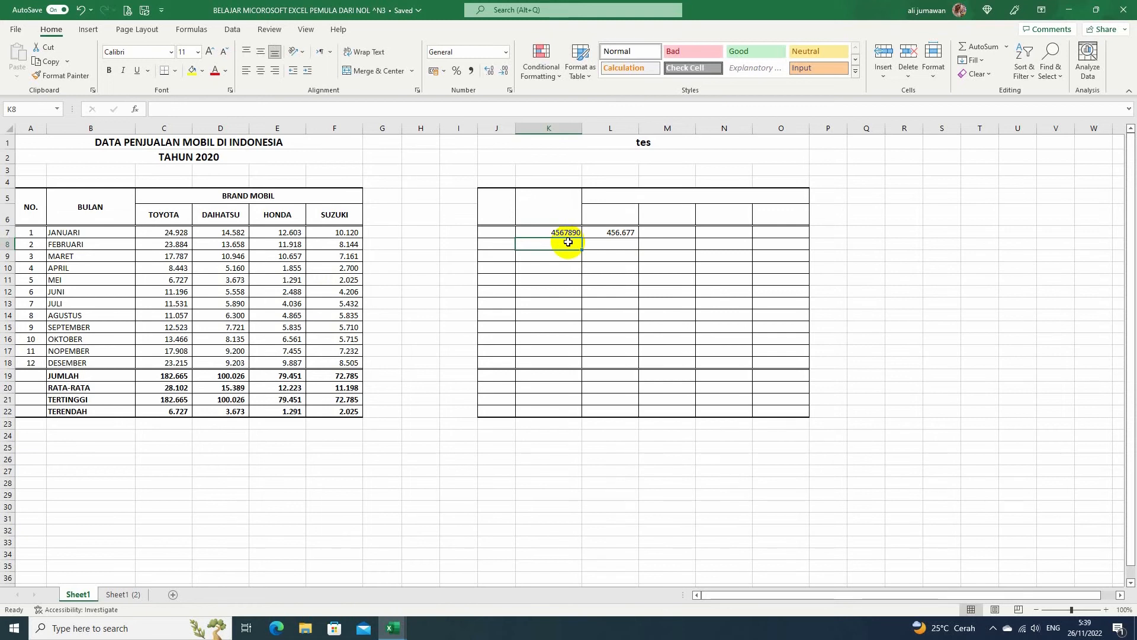
pyautogui.click(567, 231)
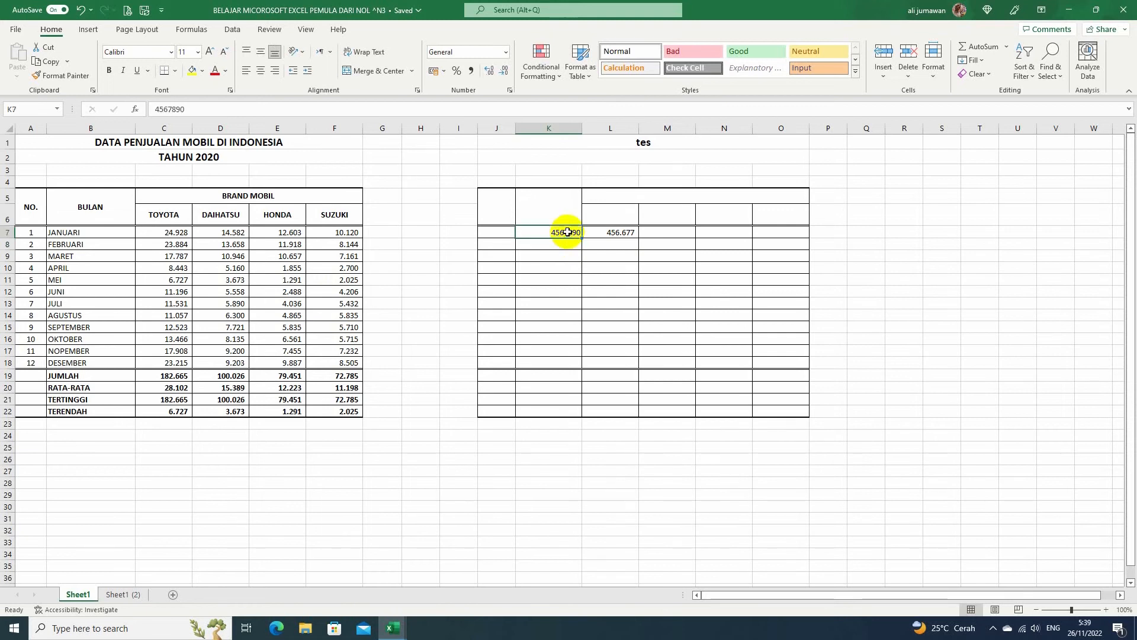
pyautogui.click(471, 70)
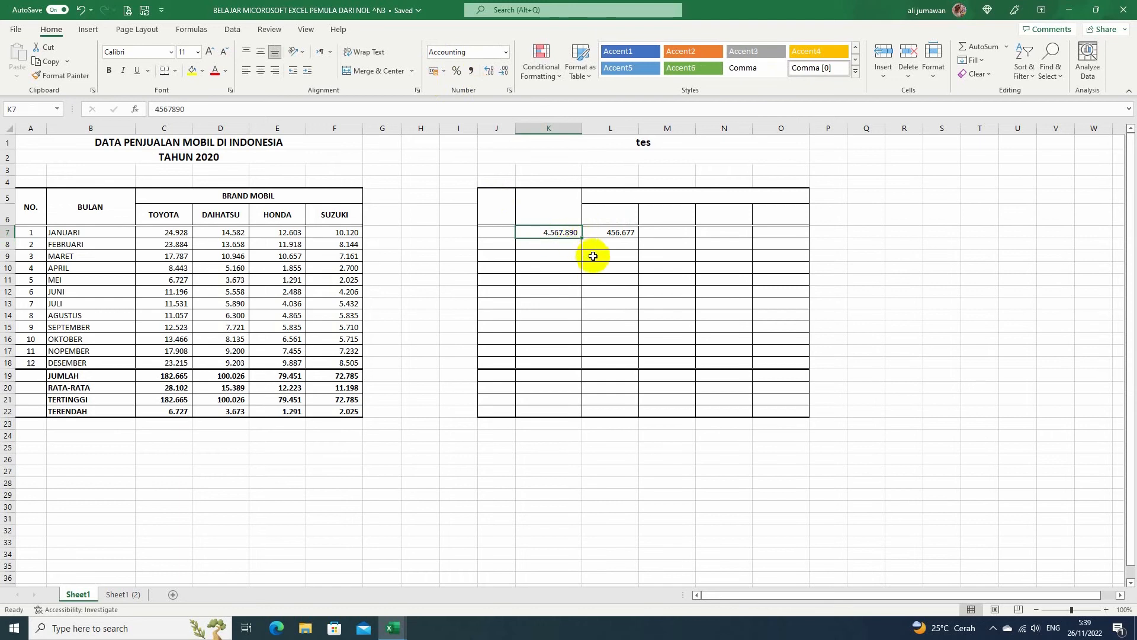
# Step: Undo the comma style and the number entry in cell K7
pyautogui.hotkey('ctrl', 'z')
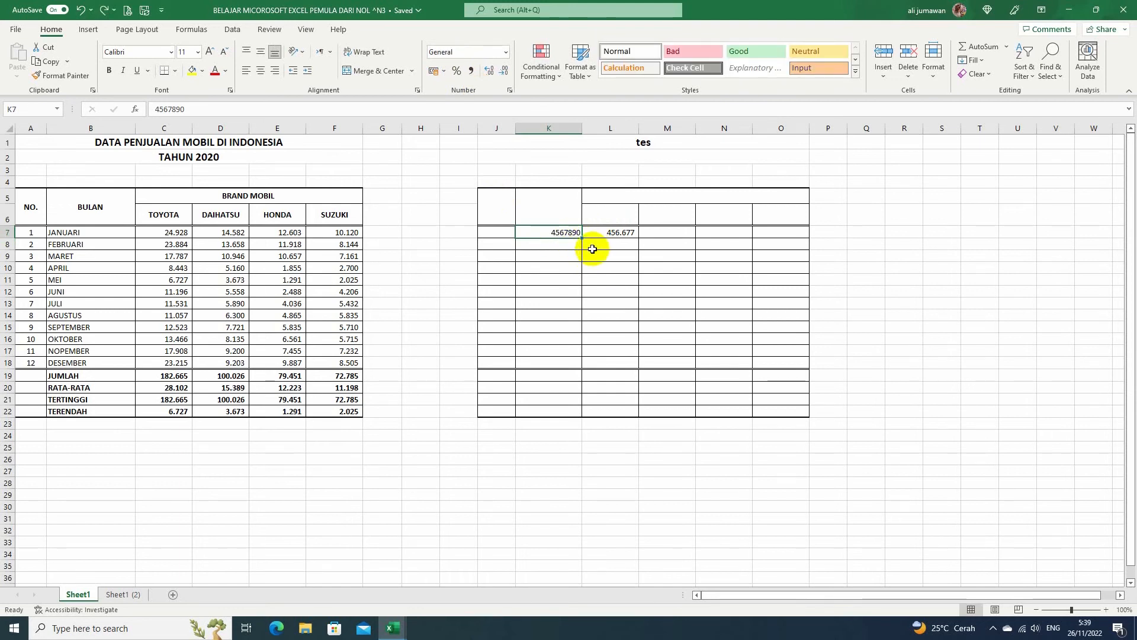
pyautogui.hotkey('ctrl', 'z')
pyautogui.click(596, 144)
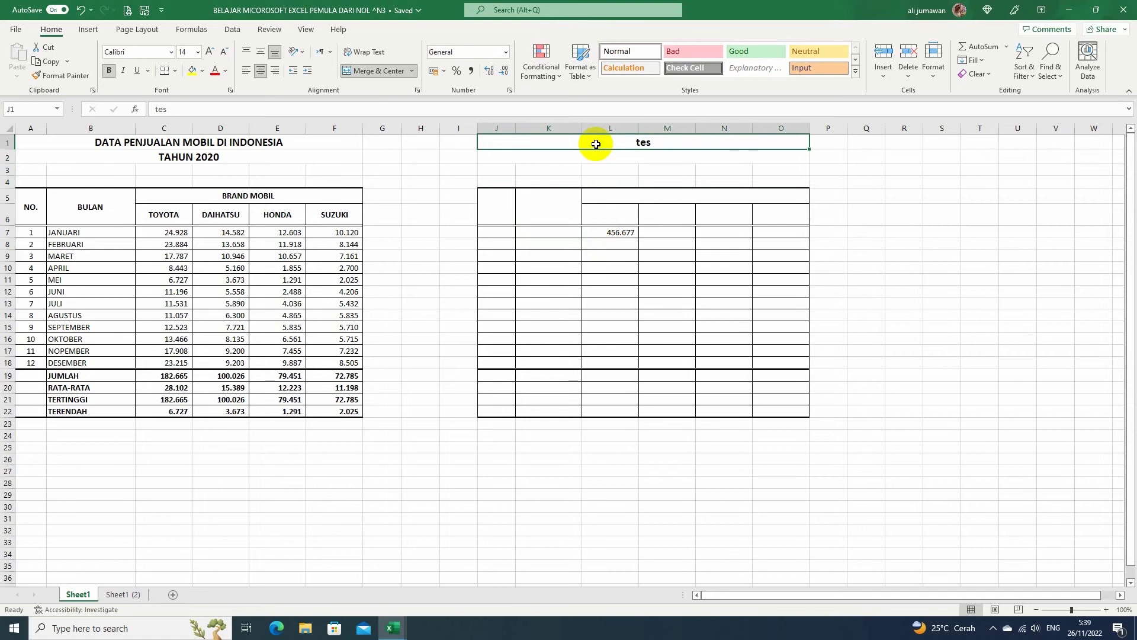
pyautogui.click(600, 387)
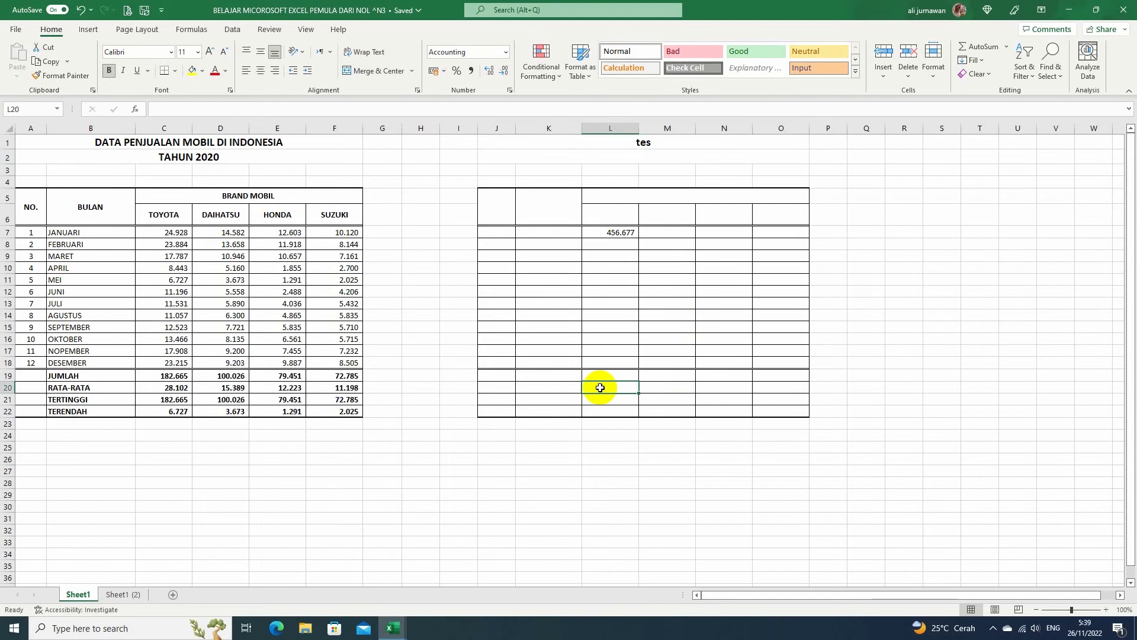
pyautogui.click(559, 385)
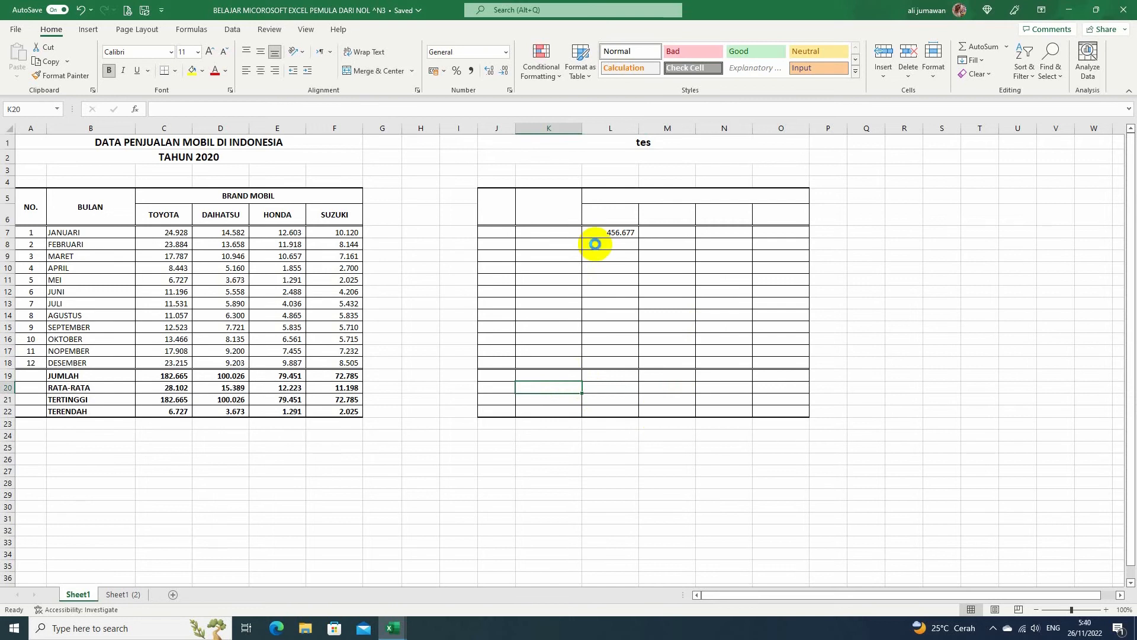
# Step: Undo the remaining test entries and the content deletion to restore the copied table in J1:O22
pyautogui.hotkey('ctrl', 'z')
pyautogui.hotkey('ctrl', 'z')
pyautogui.hotkey('ctrl', 'z')
pyautogui.hotkey('ctrl', 'z')
pyautogui.hotkey('ctrl', 'z')
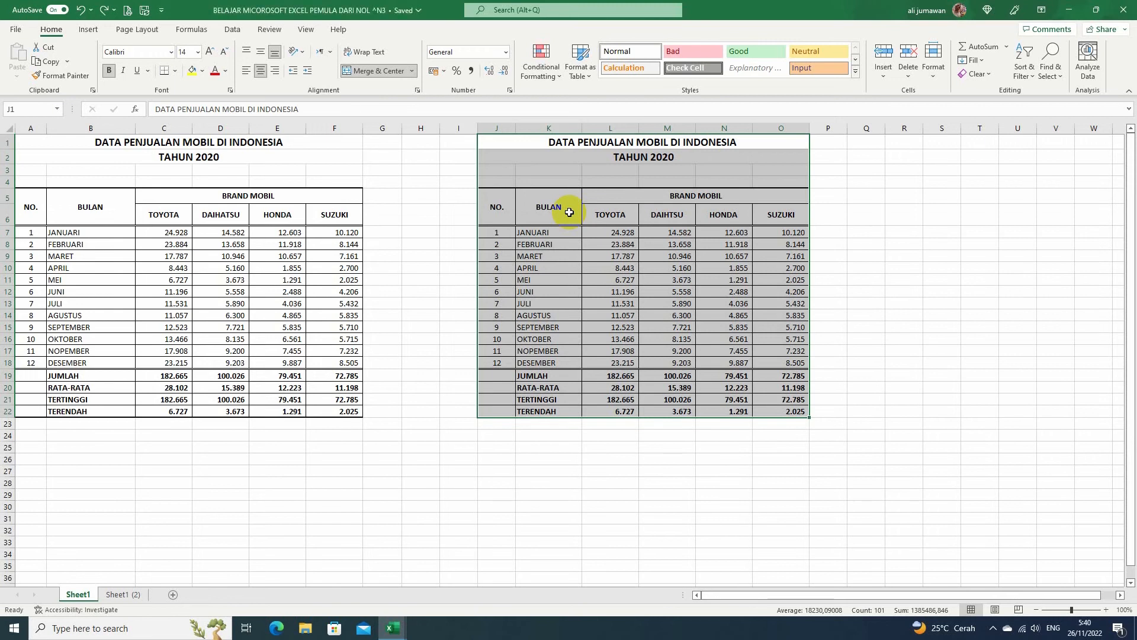
# Step: Try Clear Contents on the copied table in J1:O22, and undo it
pyautogui.click(560, 243)
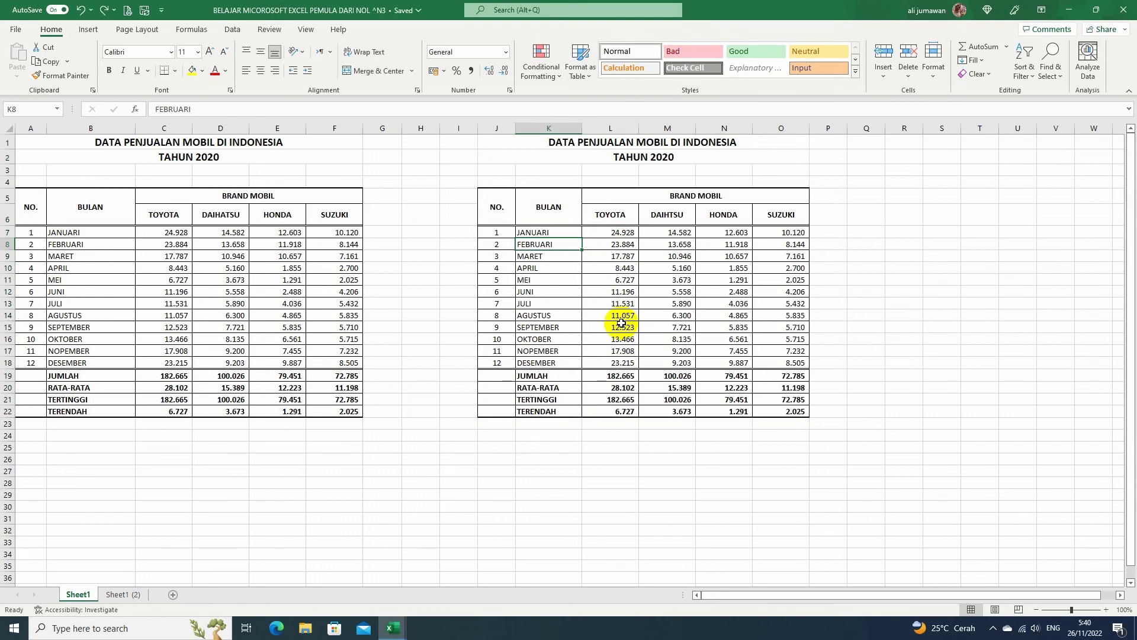
pyautogui.click(623, 141)
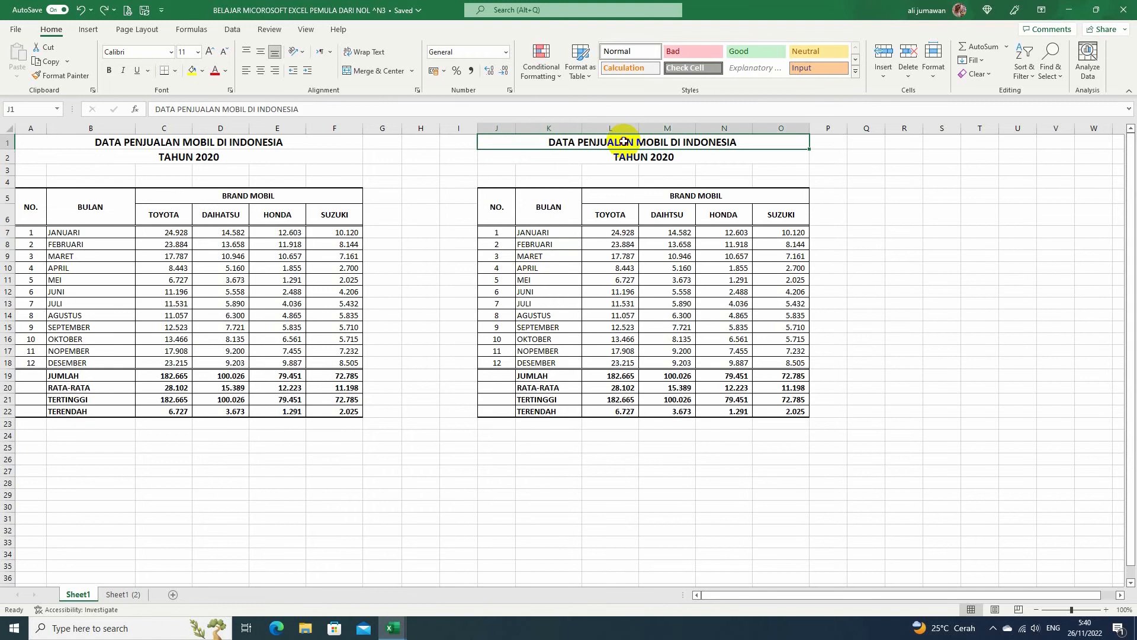
pyautogui.moveTo(622, 145); pyautogui.dragTo(609, 413)
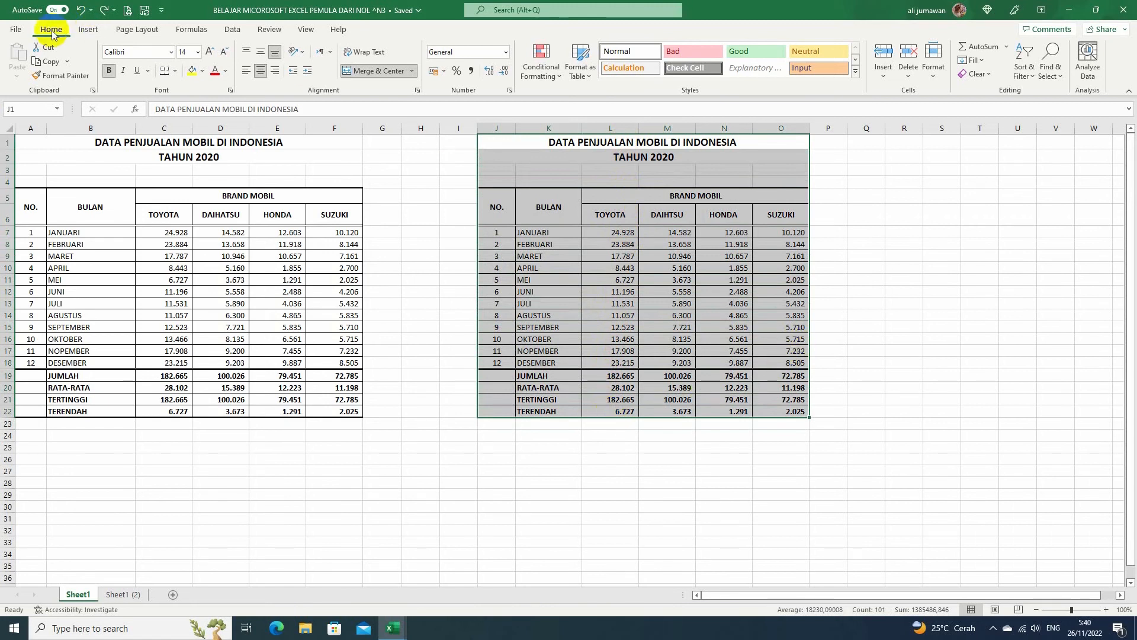
pyautogui.click(989, 73)
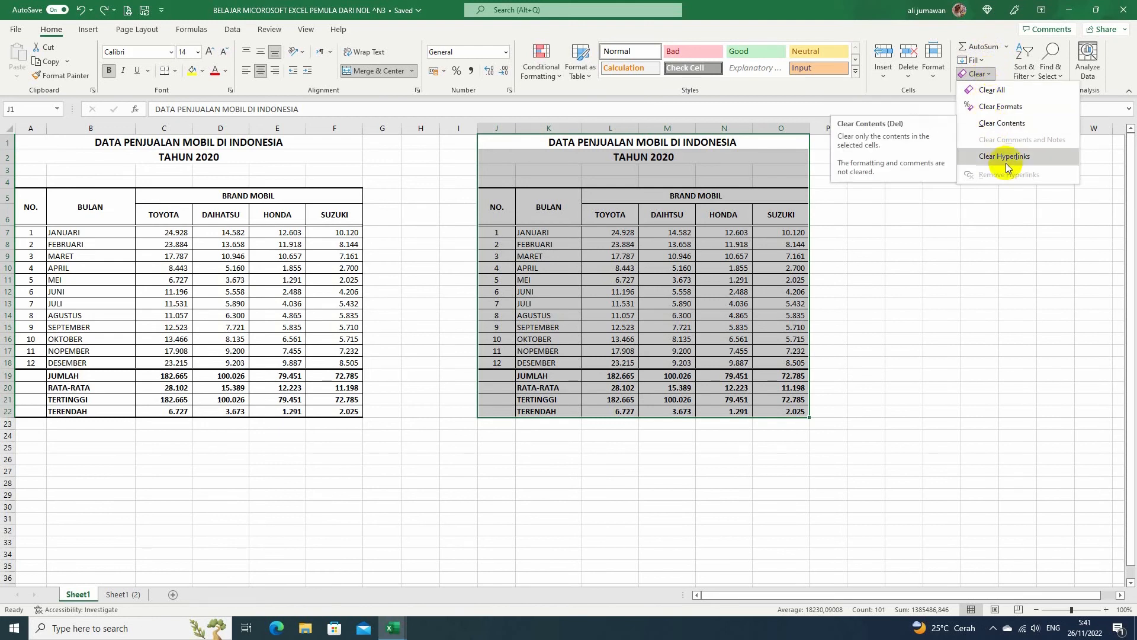
pyautogui.click(1002, 123)
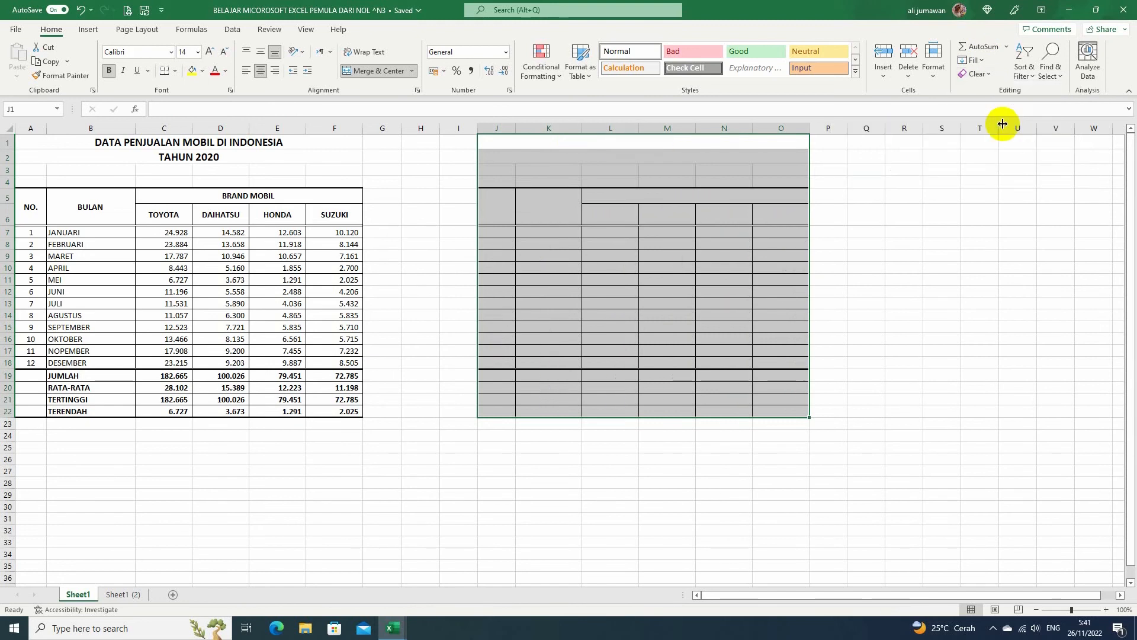
pyautogui.hotkey('ctrl', 'z')
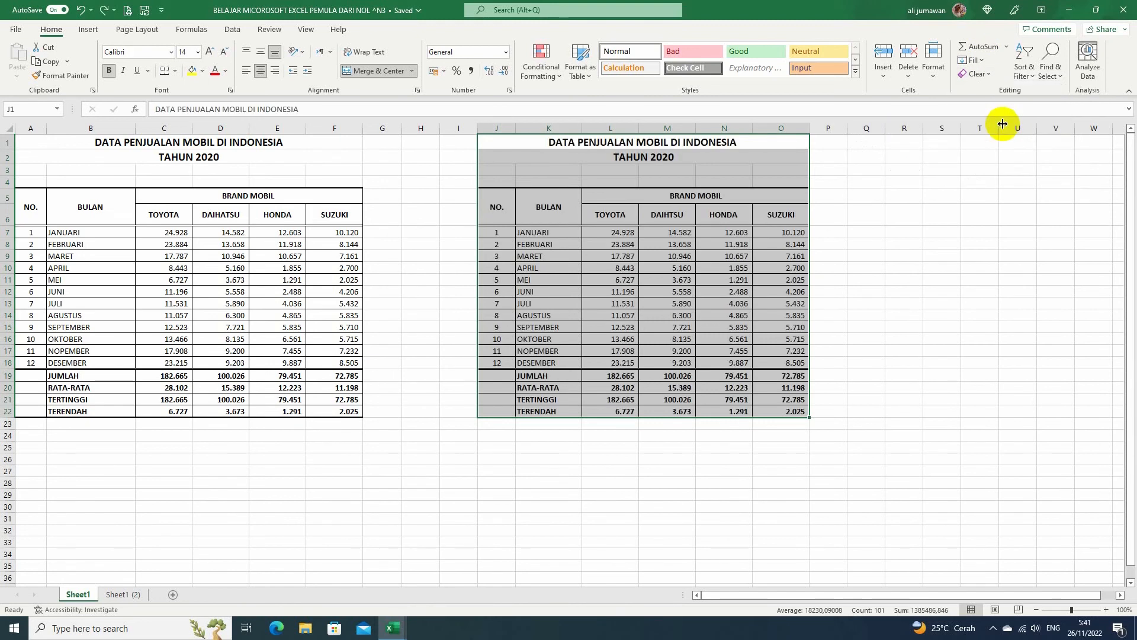
# Step: Try Clear Formats on the copied table in J1:O22, and undo it
pyautogui.click(989, 74)
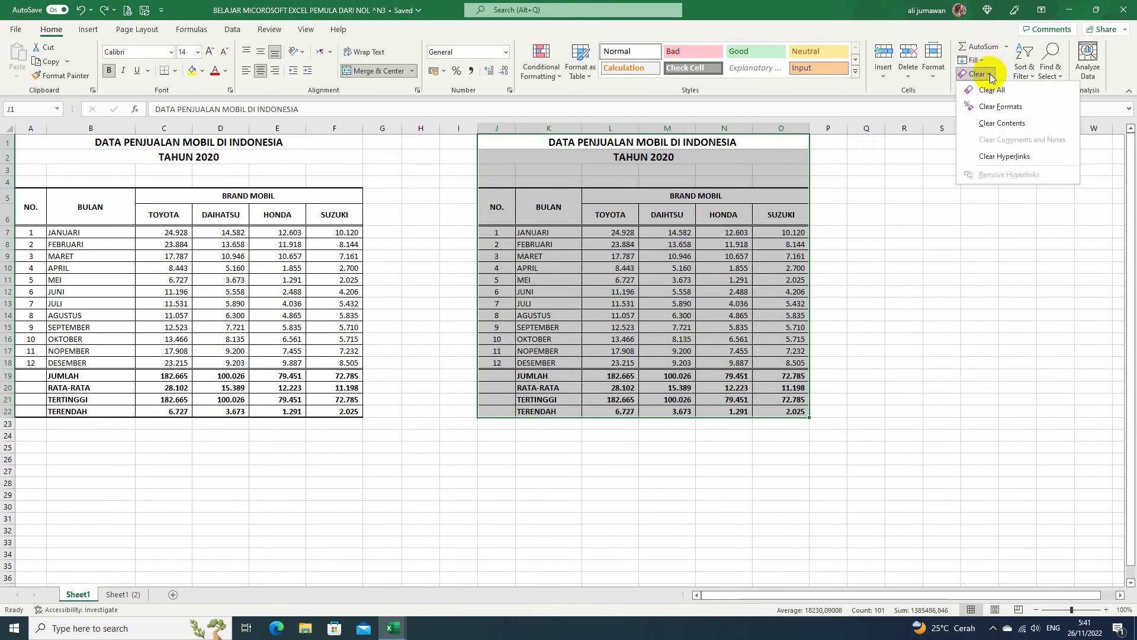
pyautogui.click(991, 107)
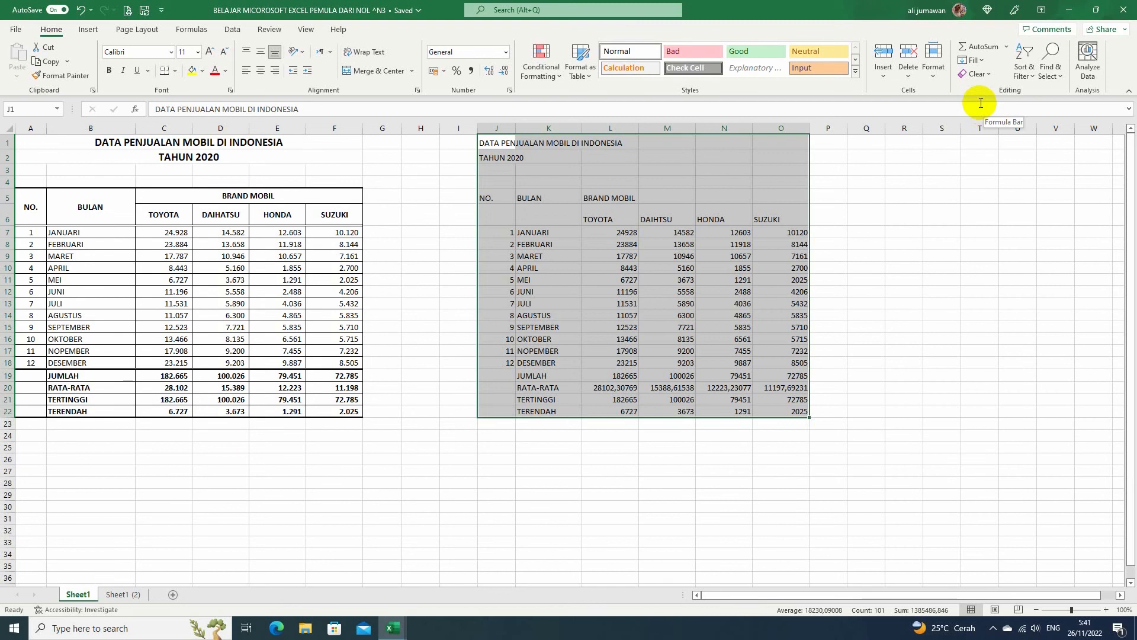
pyautogui.hotkey('ctrl', 'z')
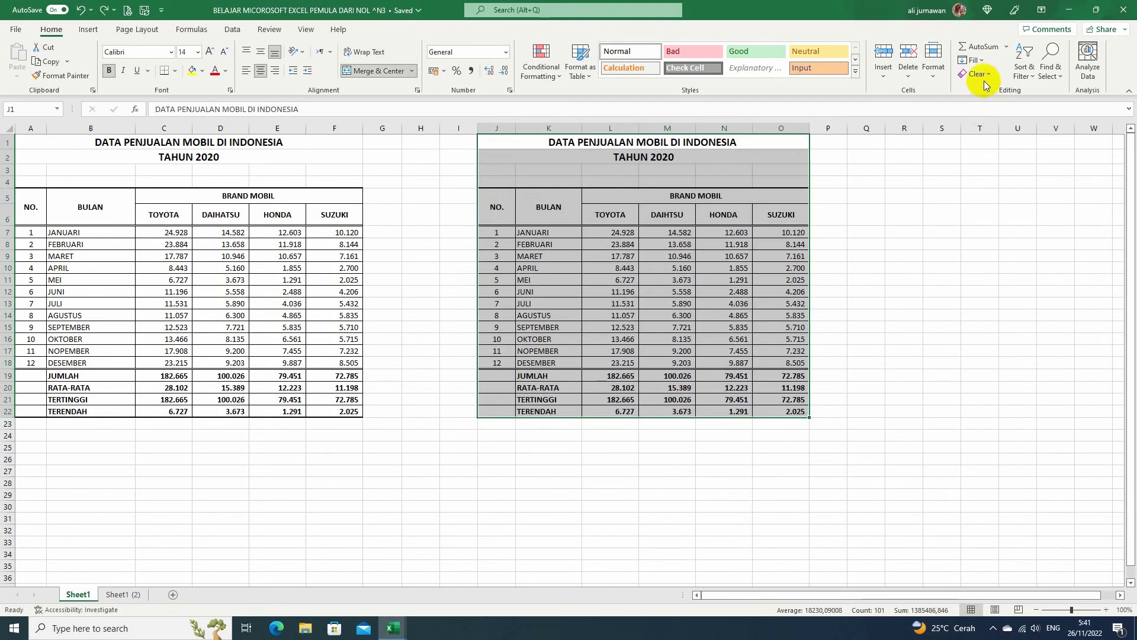
# Step: Try Clear All on J1:O22 with a test entry "tes" in J1, and undo both
pyautogui.click(980, 74)
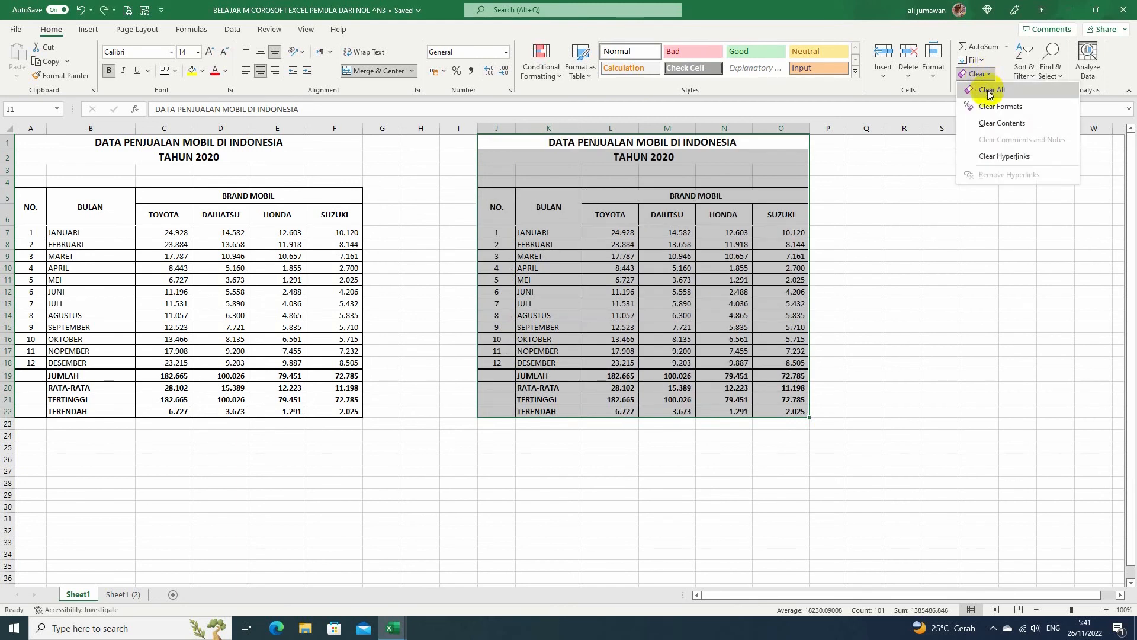
pyautogui.click(991, 92)
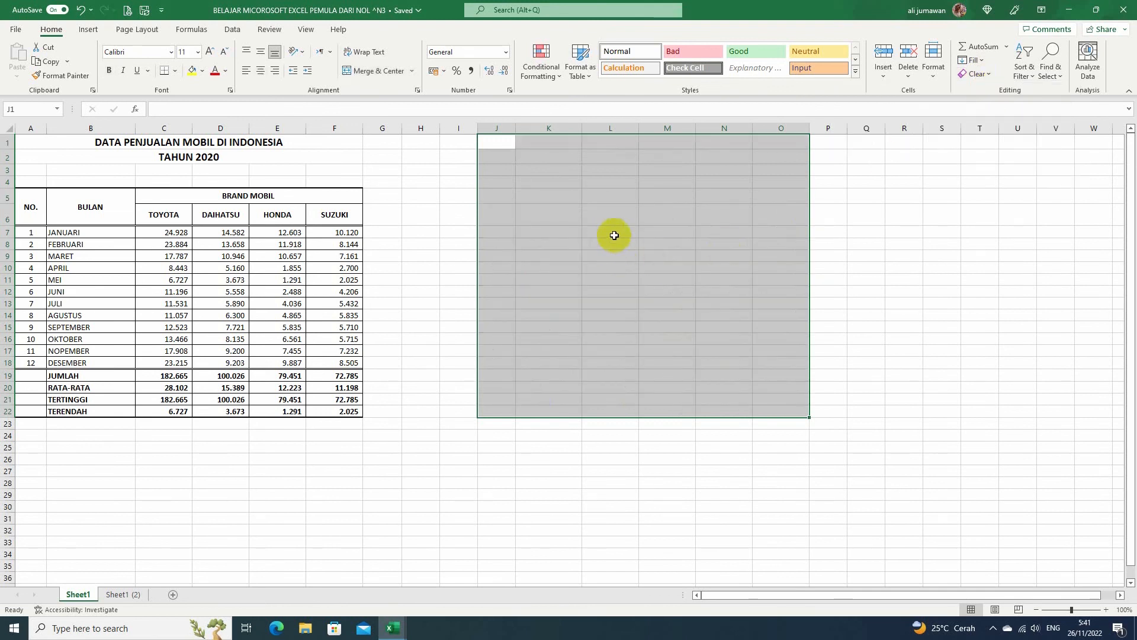
pyautogui.click(501, 142)
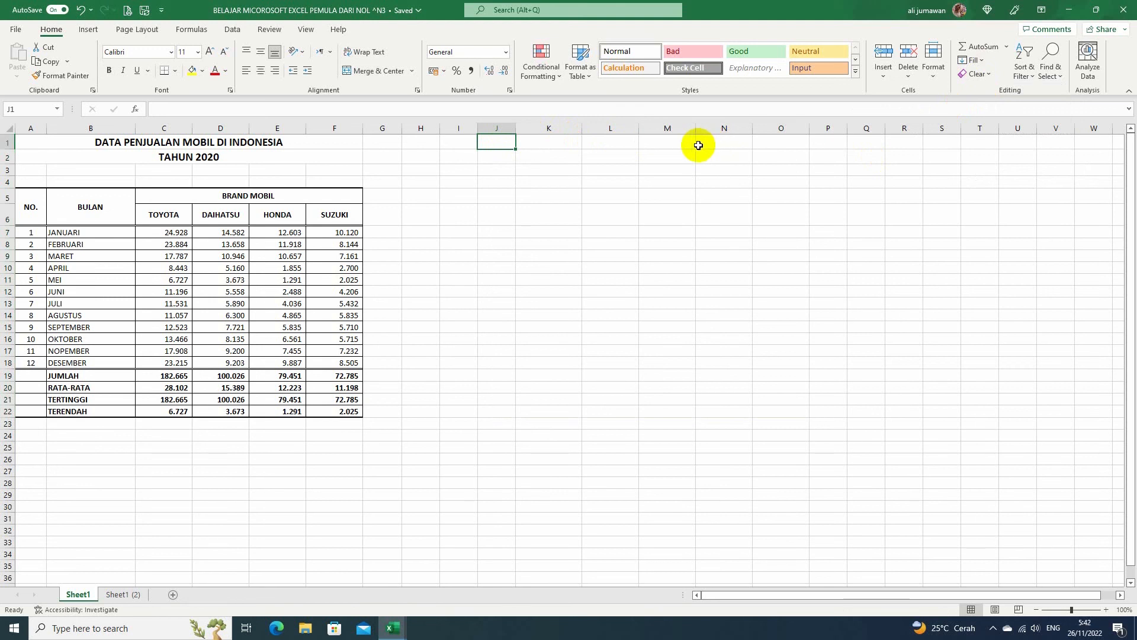
pyautogui.write('tes')
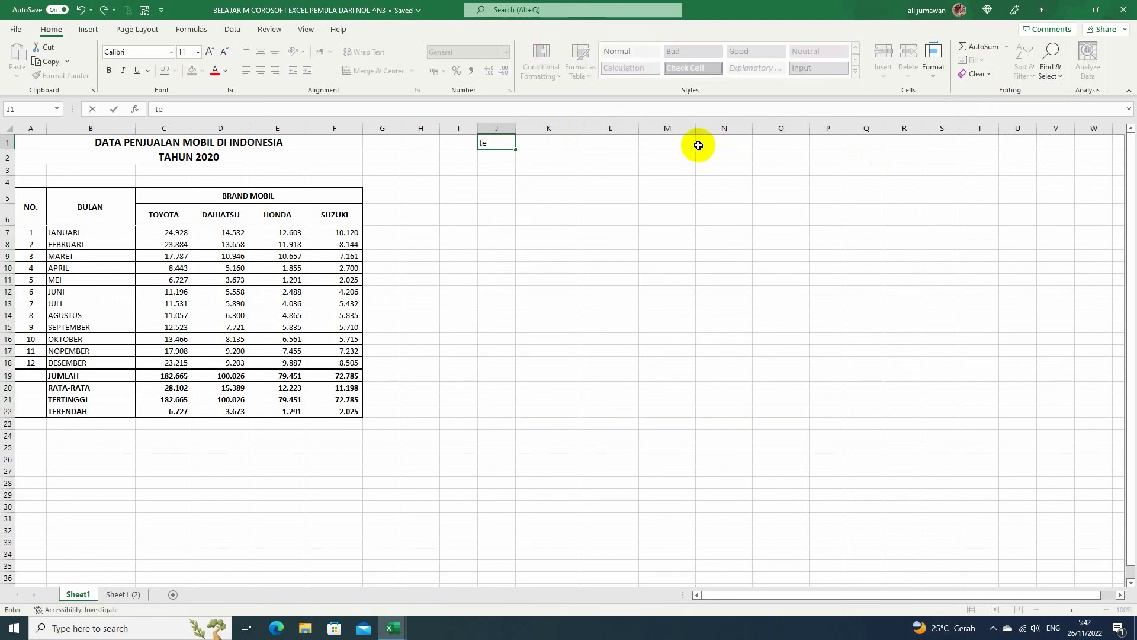
pyautogui.press('Return')
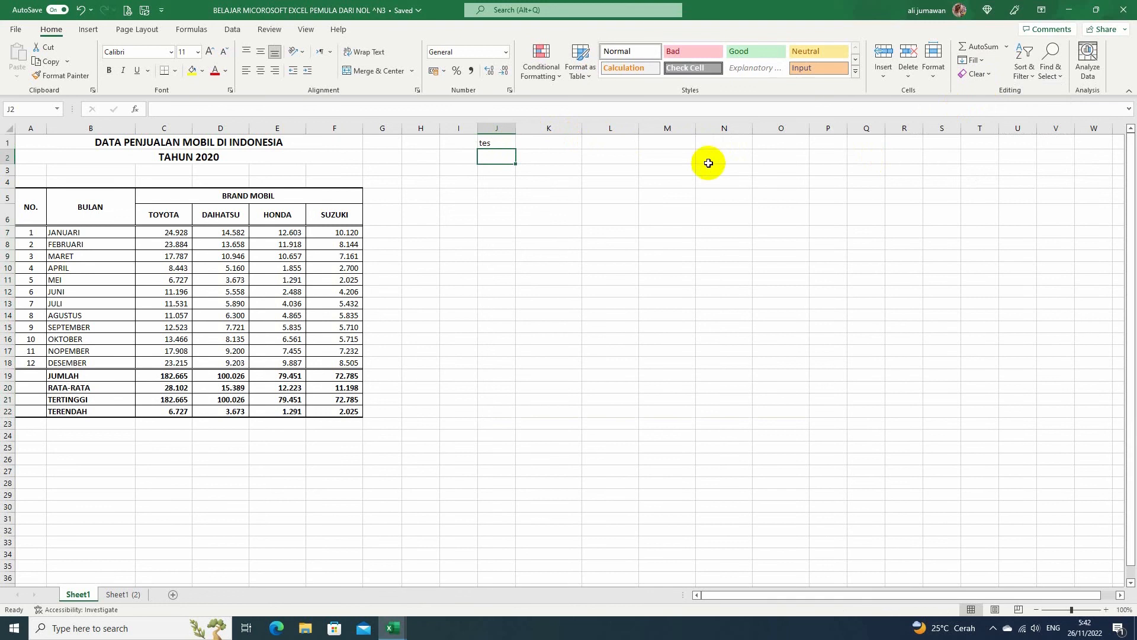
pyautogui.click(498, 142)
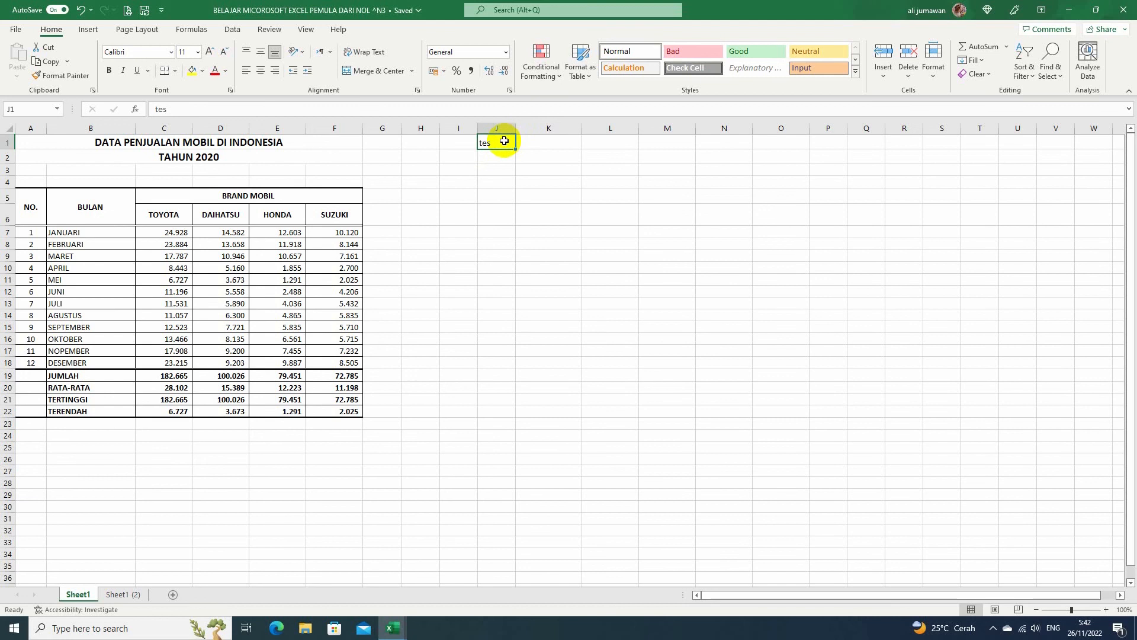
pyautogui.hotkey('ctrl', 'v')
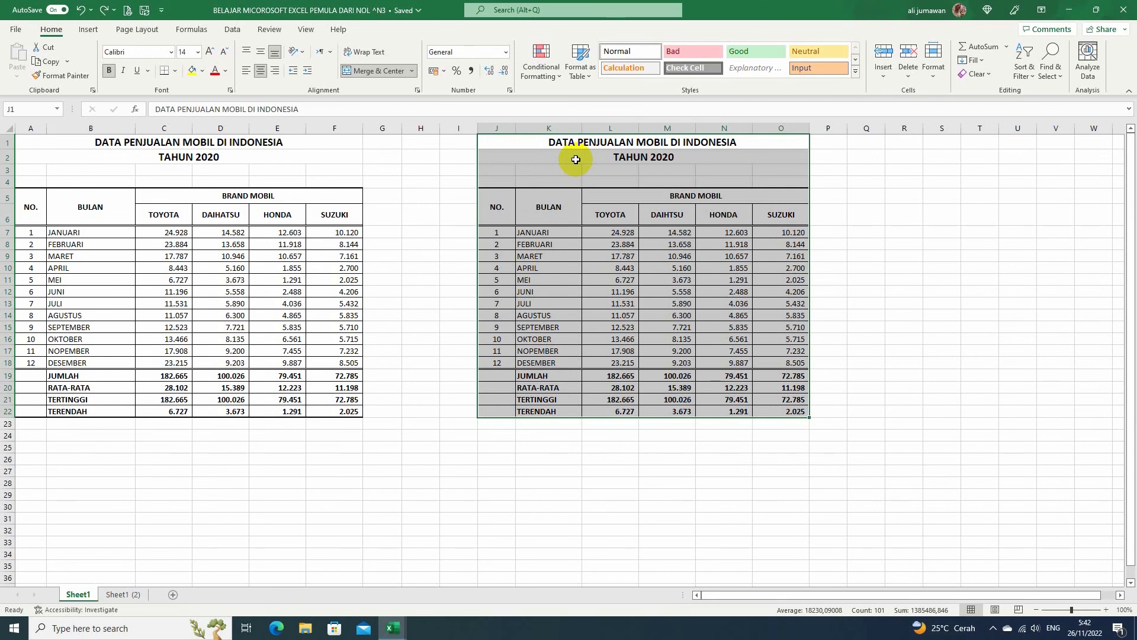
# Step: Remove both the contents and the formatting of the copied table in J1:O22 with Clear All
pyautogui.click(988, 73)
pyautogui.click(990, 90)
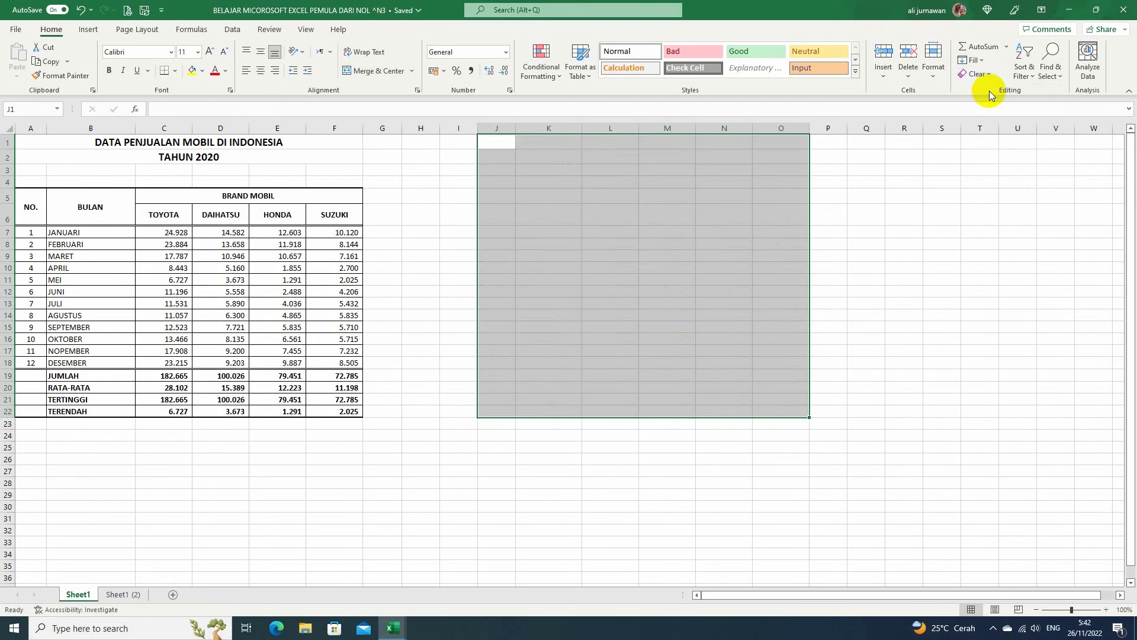
pyautogui.click(499, 168)
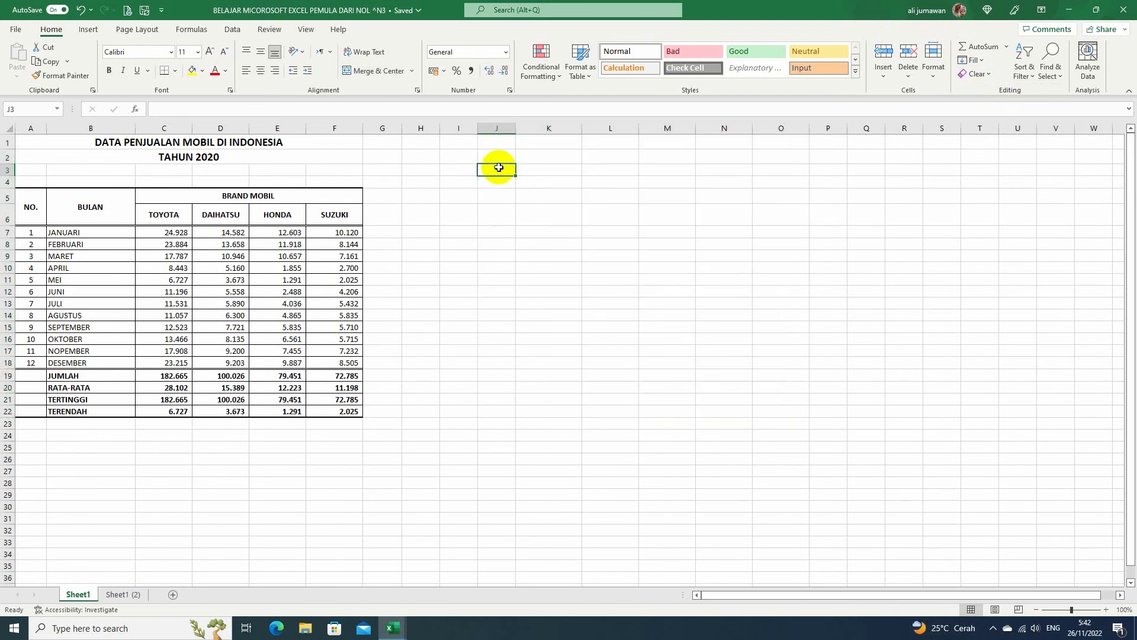